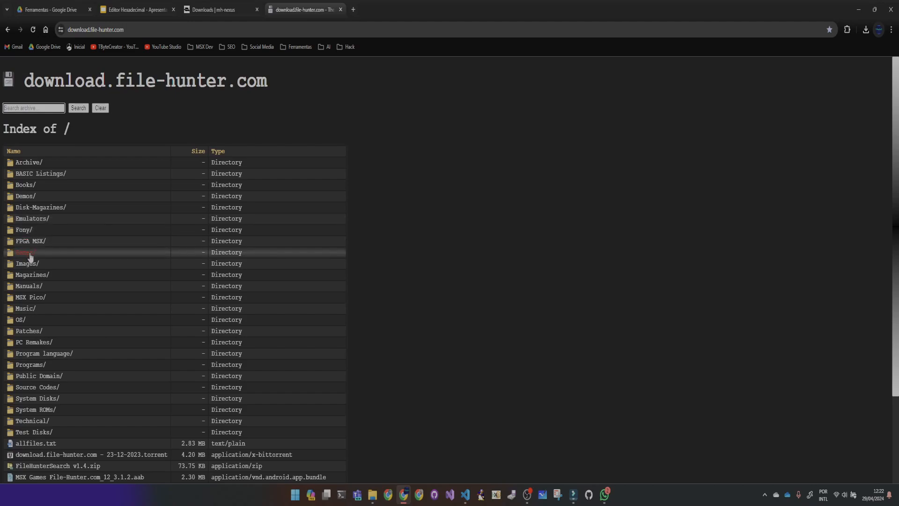
Step: Open the Games/MSX1/ROM directory of the file archive
{"action": "left_click", "coordinate": [30, 255]}
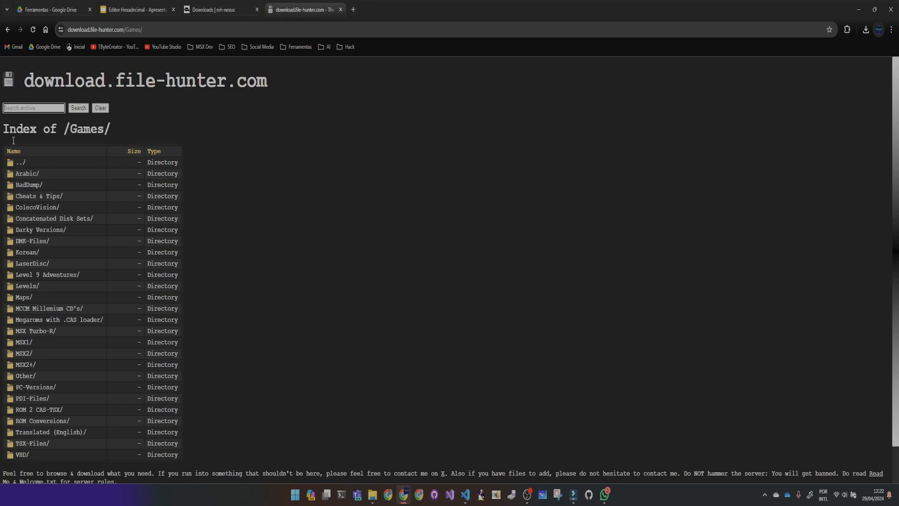
{"action": "left_click_drag", "start_coordinate": [470, 20], "coordinate": [473, 55]}
{"action": "scroll", "coordinate": [396, 290], "scroll_direction": "down", "scroll_amount": 2}
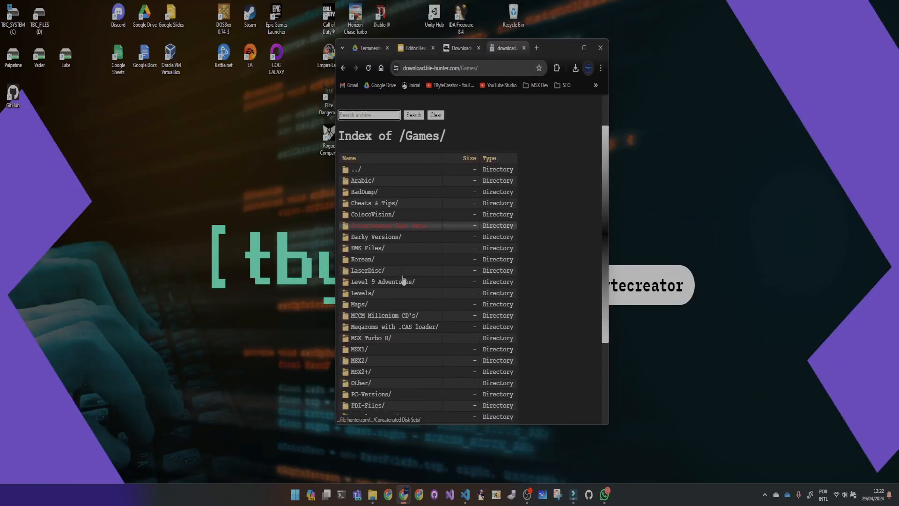
{"action": "left_click", "coordinate": [366, 303]}
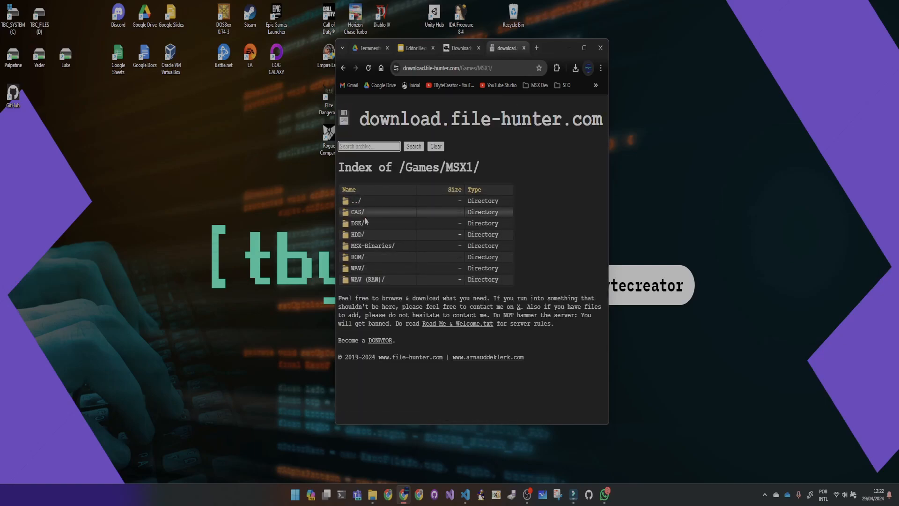
{"action": "left_click", "coordinate": [583, 48]}
{"action": "left_click", "coordinate": [22, 219]}
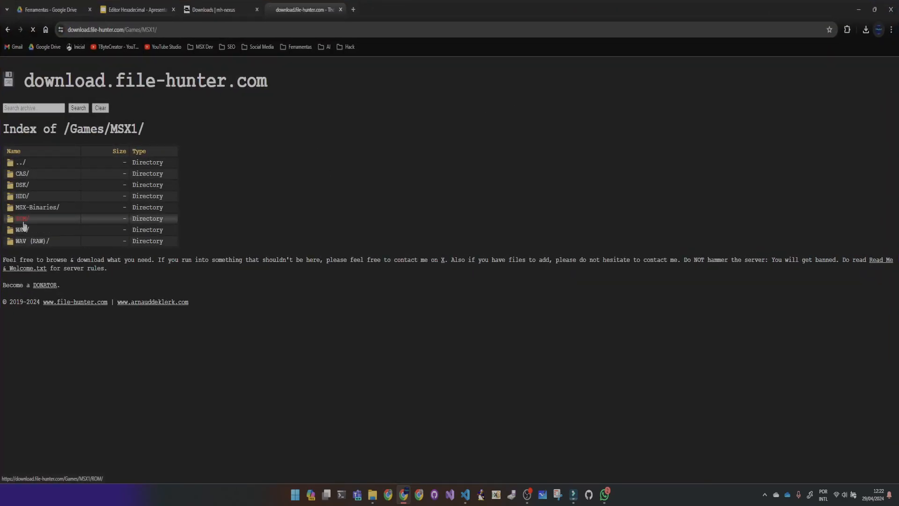
Step: Find "death" in the ROM listing and advance through the matches to the Death Wish 3 entries
{"action": "scroll", "coordinate": [140, 300], "scroll_direction": "down", "scroll_amount": 8}
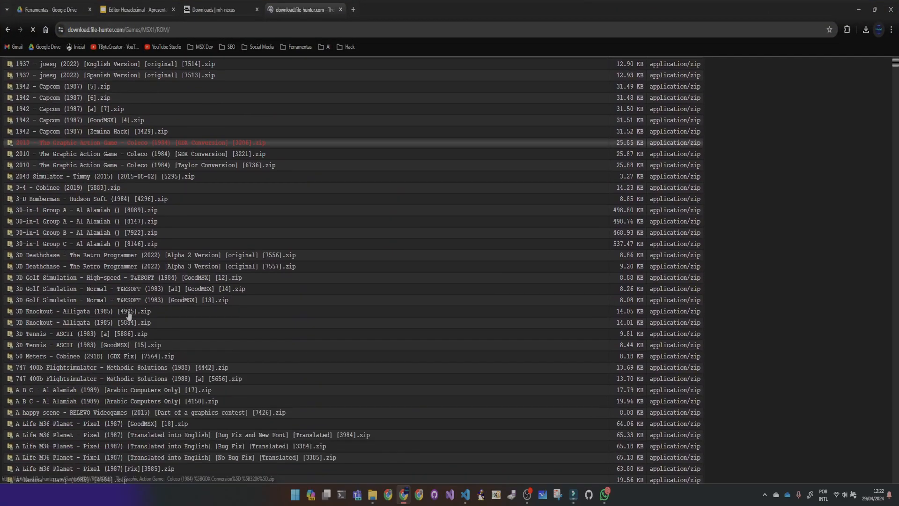
{"action": "key", "text": "ctrl+f"}
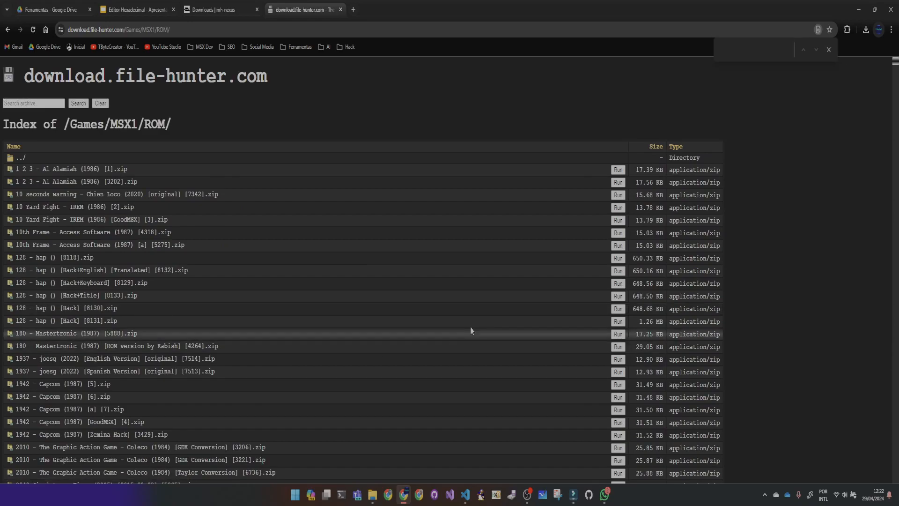
{"action": "type", "text": "death"}
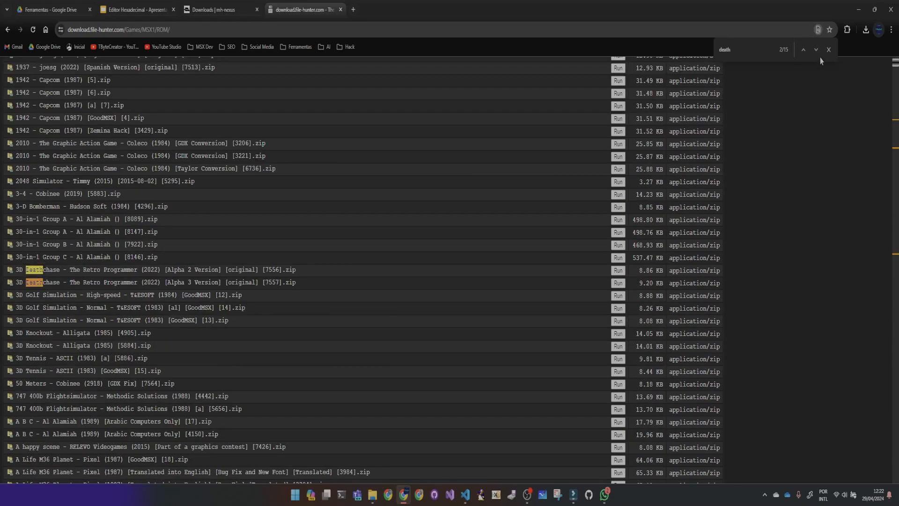
{"action": "left_click", "coordinate": [815, 49]}
{"action": "left_click", "coordinate": [815, 49]}
{"action": "left_click", "coordinate": [815, 50]}
{"action": "left_click", "coordinate": [816, 49]}
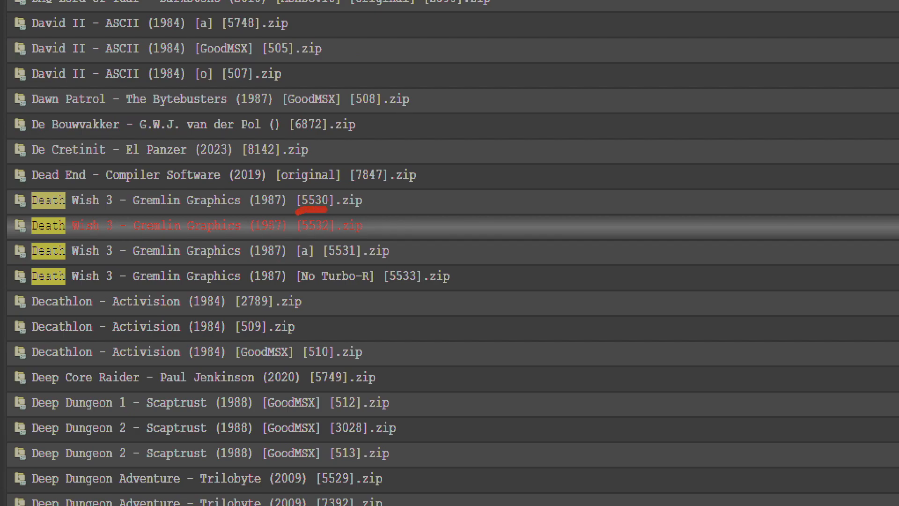
{"action": "left_click_drag", "start_coordinate": [299, 232], "coordinate": [343, 226]}
{"action": "left_click_drag", "start_coordinate": [294, 284], "coordinate": [372, 291]}
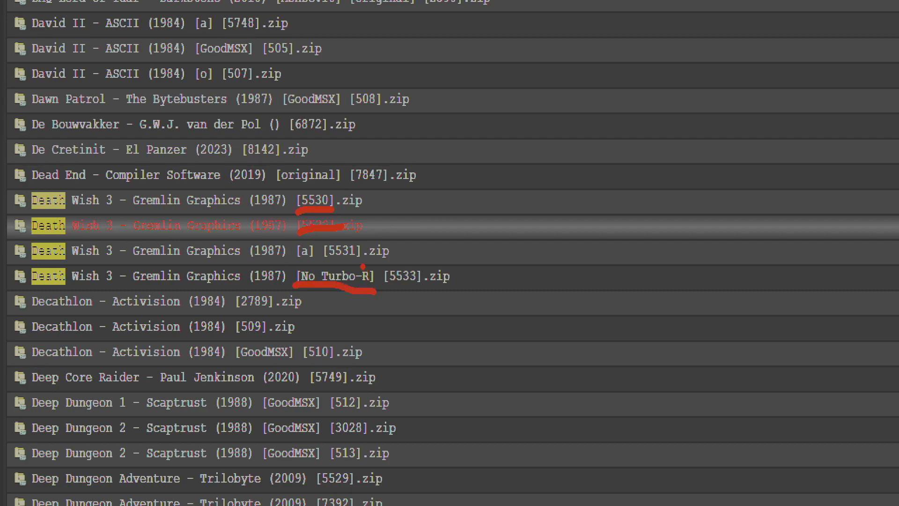
{"action": "mouse_move", "coordinate": [74, 212]}
{"action": "left_mouse_down"}
{"action": "mouse_move", "coordinate": [4, 223]}
{"action": "mouse_move", "coordinate": [100, 251]}
{"action": "mouse_move", "coordinate": [351, 244]}
{"action": "mouse_move", "coordinate": [365, 219]}
{"action": "mouse_move", "coordinate": [197, 204]}
{"action": "mouse_move", "coordinate": [111, 209]}
{"action": "left_mouse_up"}
{"action": "key", "text": "Escape"}
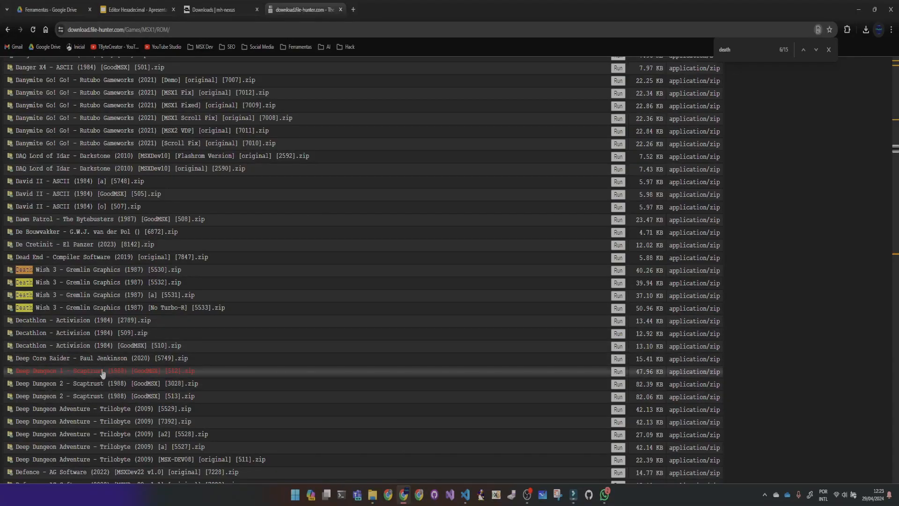
Step: Download "Death Wish 3 - Gremlin Graphics (1987) [5532].zip" and switch to the Downloads folder in File Explorer
{"action": "left_click", "coordinate": [123, 285]}
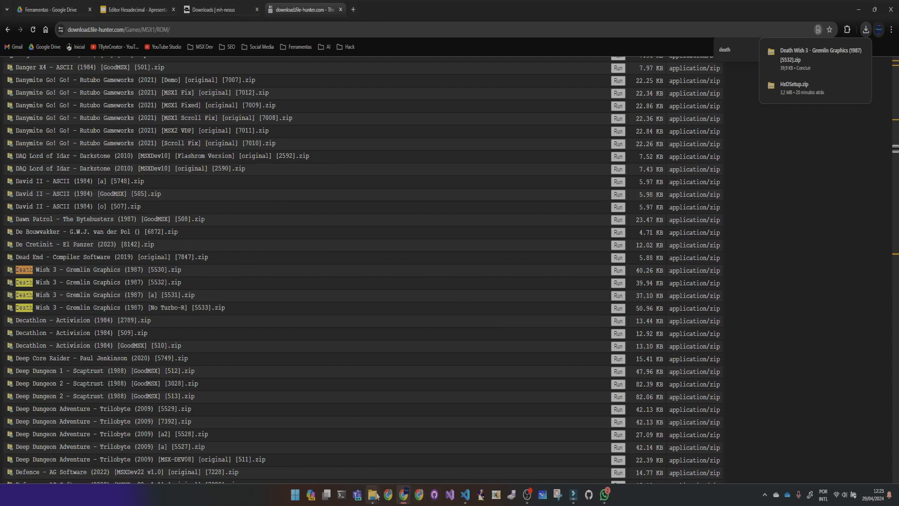
{"action": "mouse_move", "coordinate": [376, 495]}
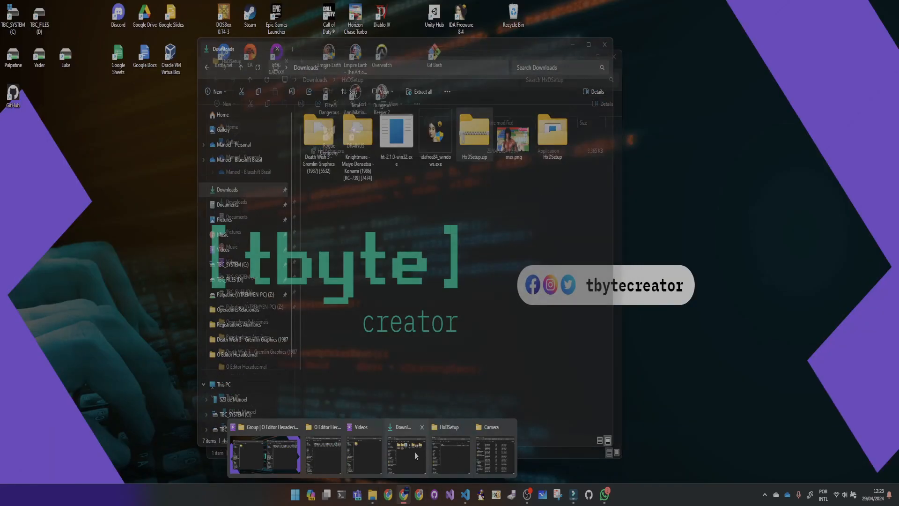
{"action": "left_click", "coordinate": [403, 459]}
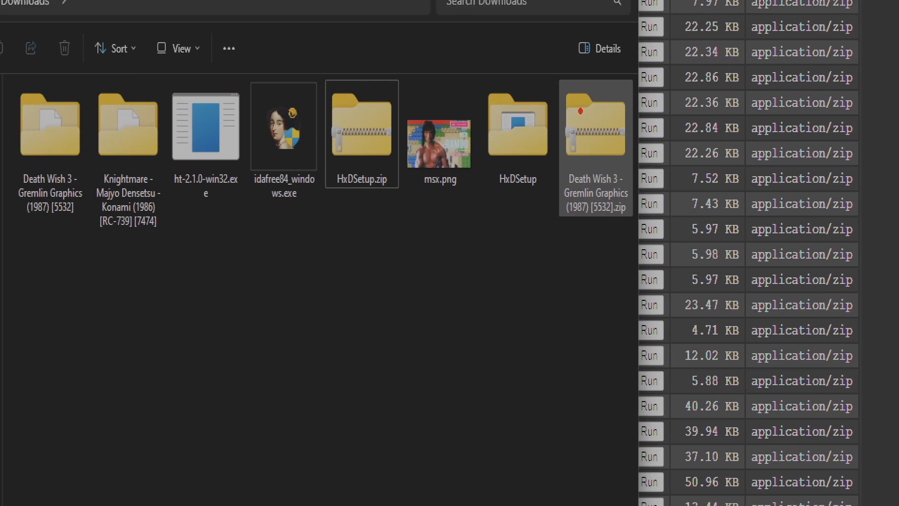
Step: Extract the Death Wish 3 [5532] archive to its default folder, replacing the existing ROM file there
{"action": "mouse_move", "coordinate": [580, 111]}
{"action": "left_mouse_down"}
{"action": "mouse_move", "coordinate": [606, 180]}
{"action": "mouse_move", "coordinate": [571, 122]}
{"action": "left_mouse_up"}
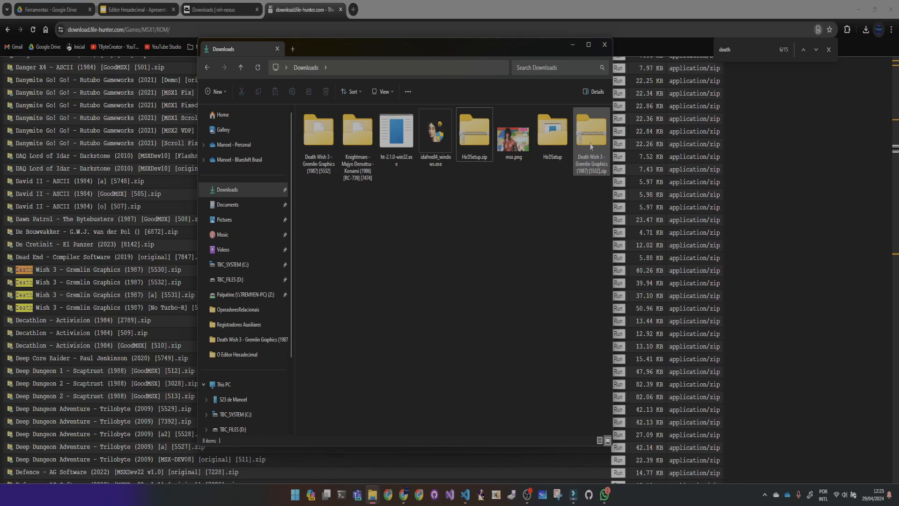
{"action": "right_click", "coordinate": [591, 147]}
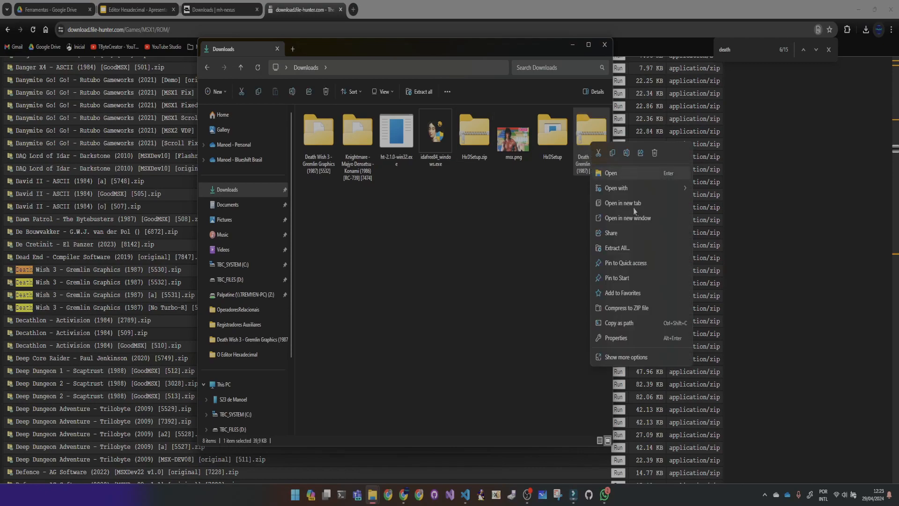
{"action": "left_click", "coordinate": [623, 252]}
{"action": "left_click", "coordinate": [513, 337]}
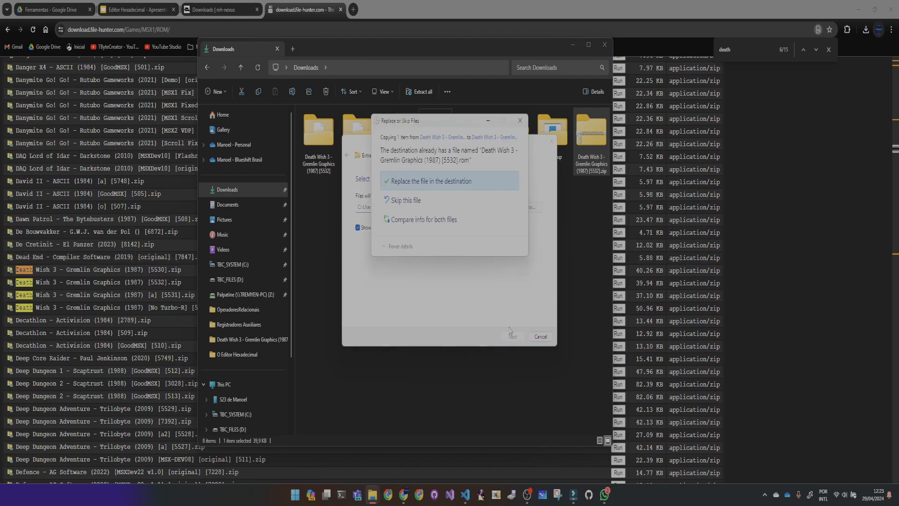
{"action": "left_click", "coordinate": [441, 184]}
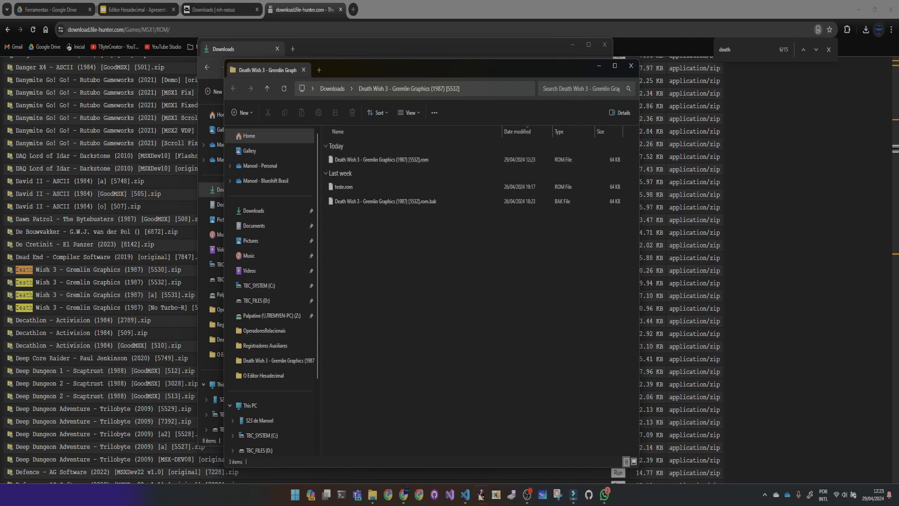
Step: Switch to HxD and open "Death Wish 3 - Gremlin Graphics (1987) [5532].rom" from the extracted folder
{"action": "left_click", "coordinate": [495, 495]}
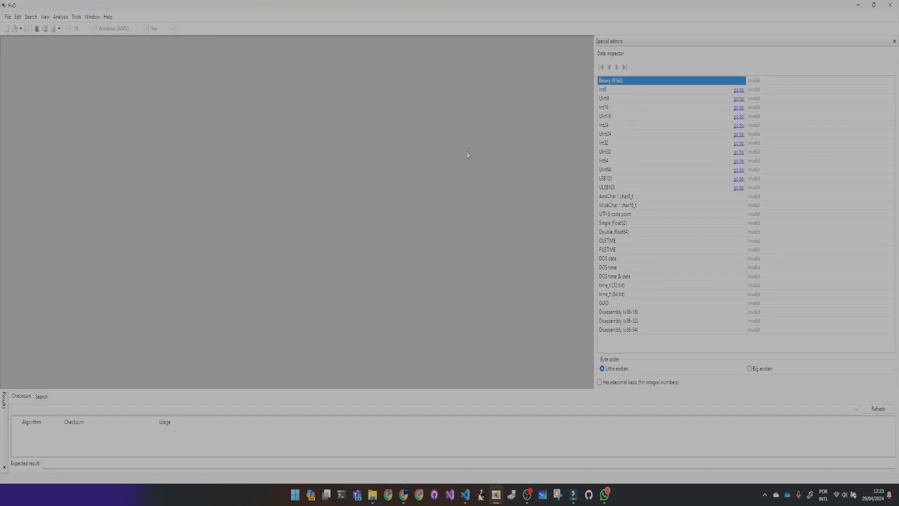
{"action": "left_click_drag", "start_coordinate": [222, 5], "coordinate": [484, 79]}
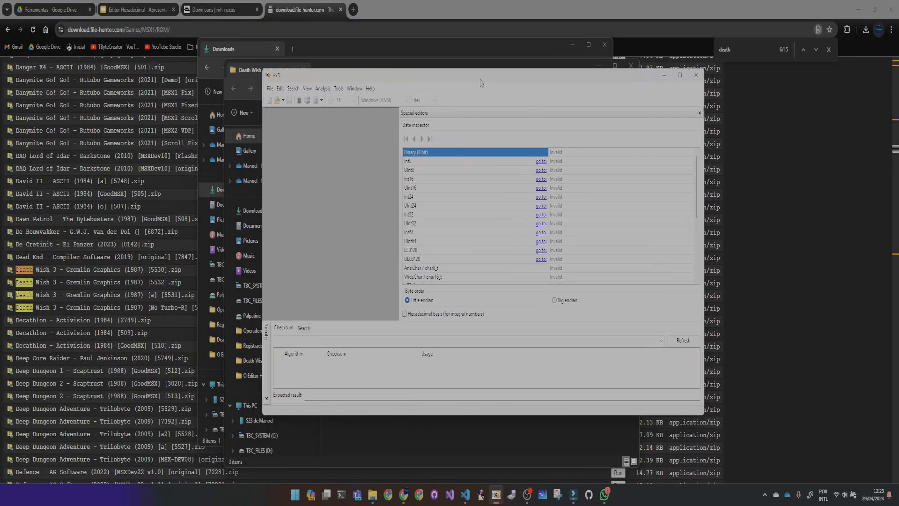
{"action": "left_click", "coordinate": [271, 88]}
{"action": "mouse_move", "coordinate": [280, 89]}
{"action": "left_click", "coordinate": [271, 89]}
{"action": "left_click", "coordinate": [279, 110]}
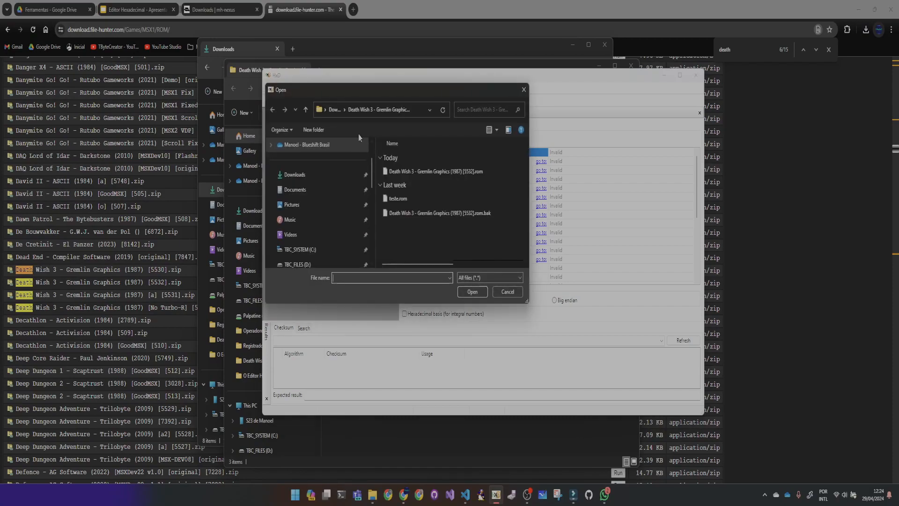
{"action": "left_click_drag", "start_coordinate": [414, 91], "coordinate": [504, 136]}
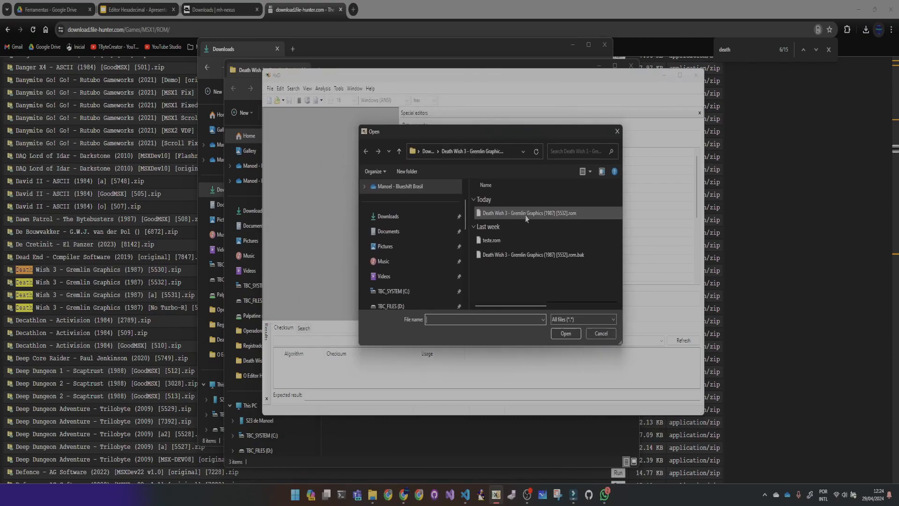
{"action": "left_click", "coordinate": [538, 213]}
{"action": "left_click", "coordinate": [566, 334]}
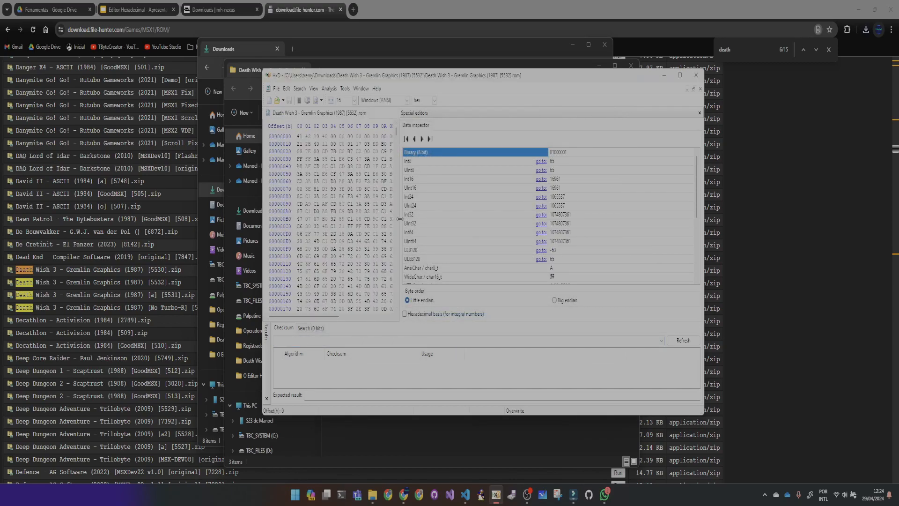
Step: Widen the hex view to reveal the decoded text column and select the title and loader credits at offsets E7-12F
{"action": "left_click_drag", "start_coordinate": [400, 219], "coordinate": [516, 225]}
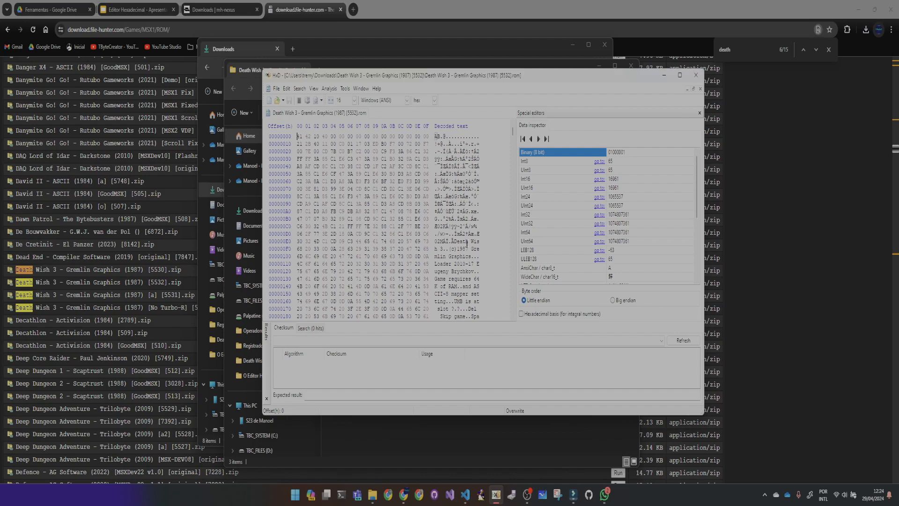
{"action": "scroll", "coordinate": [466, 243], "scroll_direction": "down", "scroll_amount": 1}
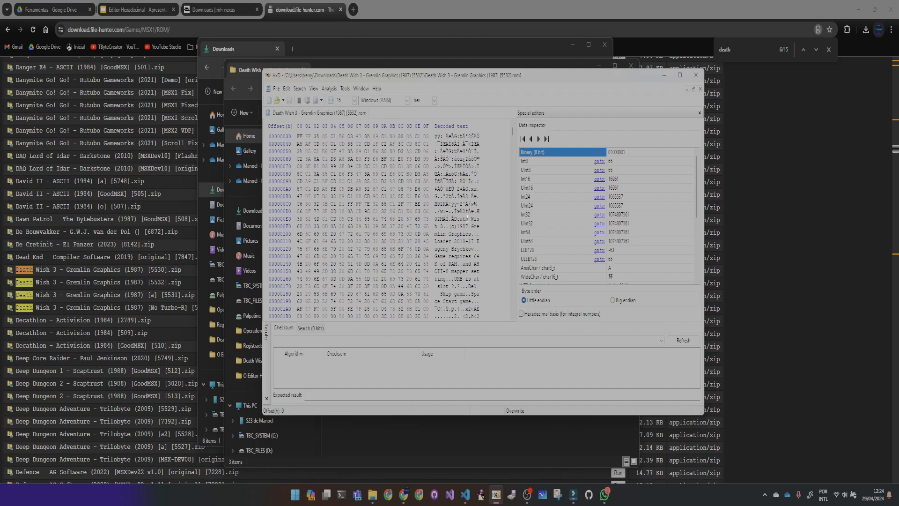
{"action": "left_click_drag", "start_coordinate": [453, 219], "coordinate": [479, 249]}
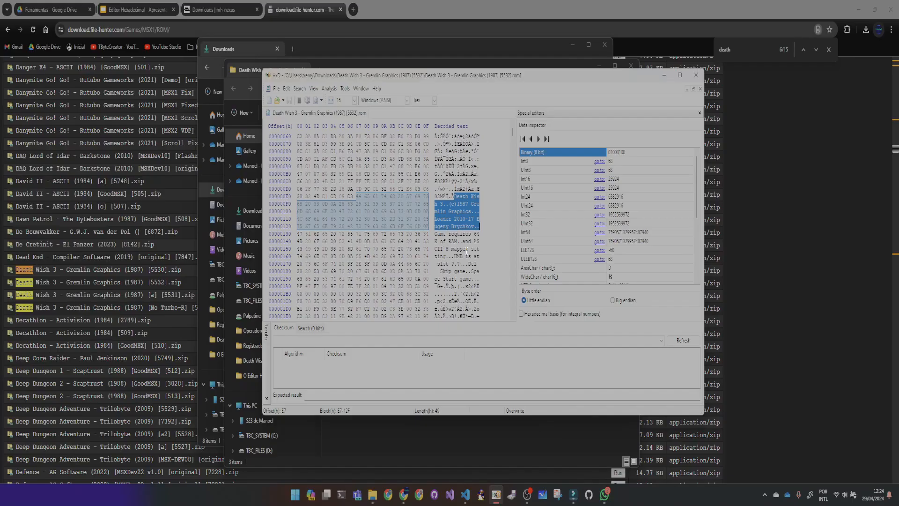
Step: Search the ROM for all occurrences of a credited programmer's first name as a text string
{"action": "scroll", "coordinate": [483, 333], "scroll_direction": "down", "scroll_amount": 7}
{"action": "scroll", "coordinate": [466, 252], "scroll_direction": "down", "scroll_amount": 12}
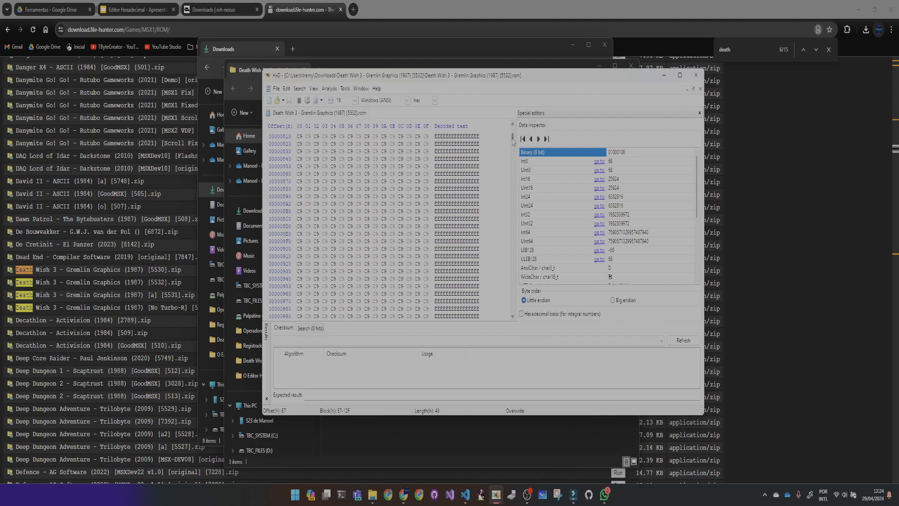
{"action": "mouse_move", "coordinate": [514, 140]}
{"action": "left_mouse_down"}
{"action": "mouse_move", "coordinate": [514, 156]}
{"action": "mouse_move", "coordinate": [513, 149]}
{"action": "left_mouse_up"}
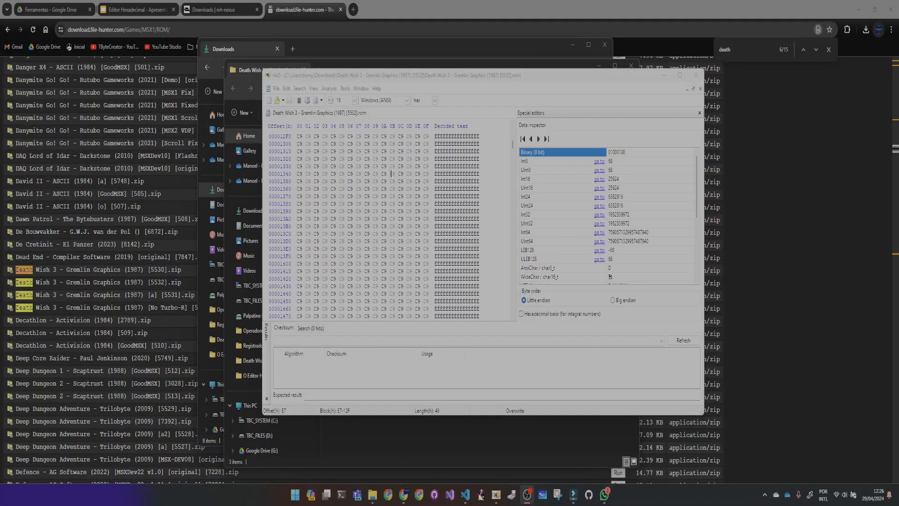
{"action": "left_click", "coordinate": [449, 189]}
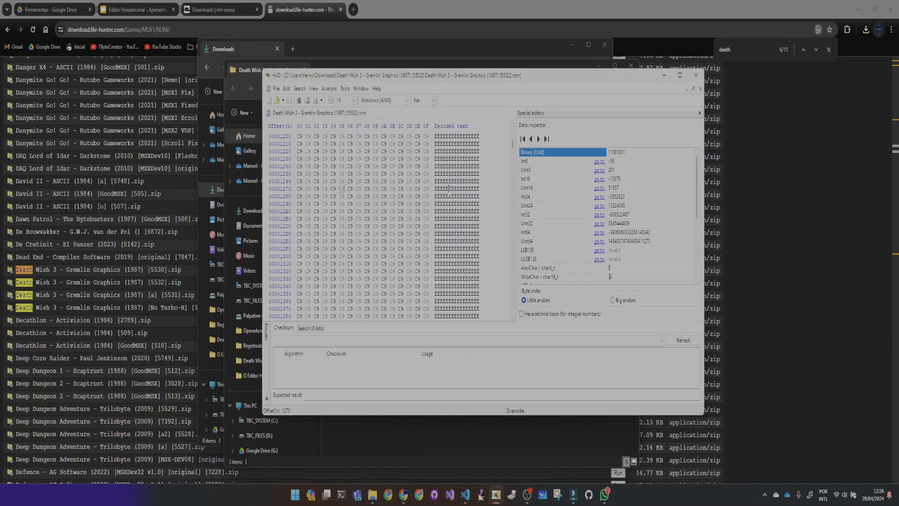
{"action": "key", "text": "ctrl+f"}
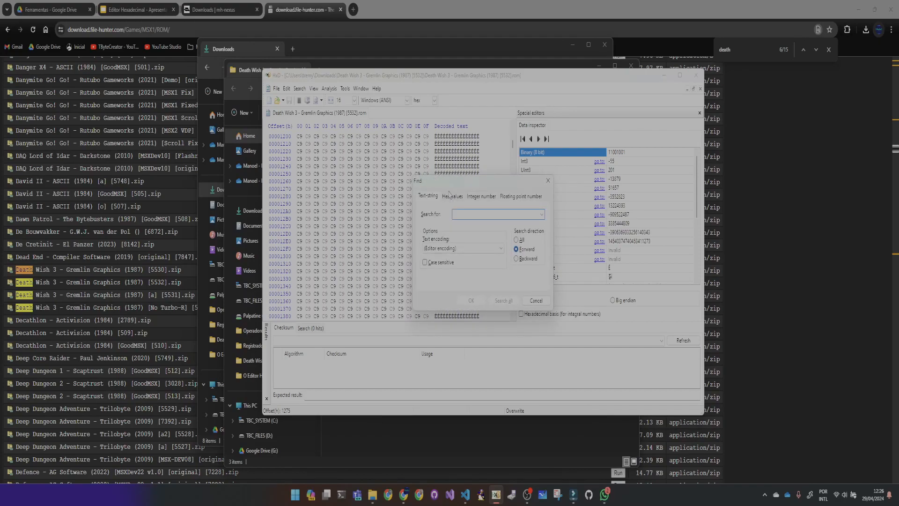
{"action": "type", "text": "Peter"}
{"action": "left_click", "coordinate": [499, 301]}
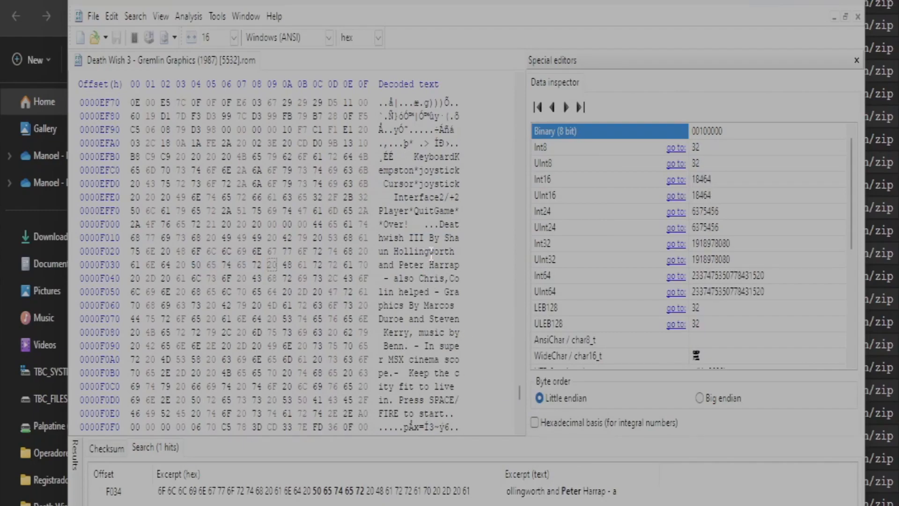
Step: Select the game's intro text in the decoded column, from "Deathwish III" through "Press SPACE/FIRE to start"
{"action": "left_click", "coordinate": [440, 226]}
{"action": "left_click_drag", "start_coordinate": [441, 226], "coordinate": [454, 278]}
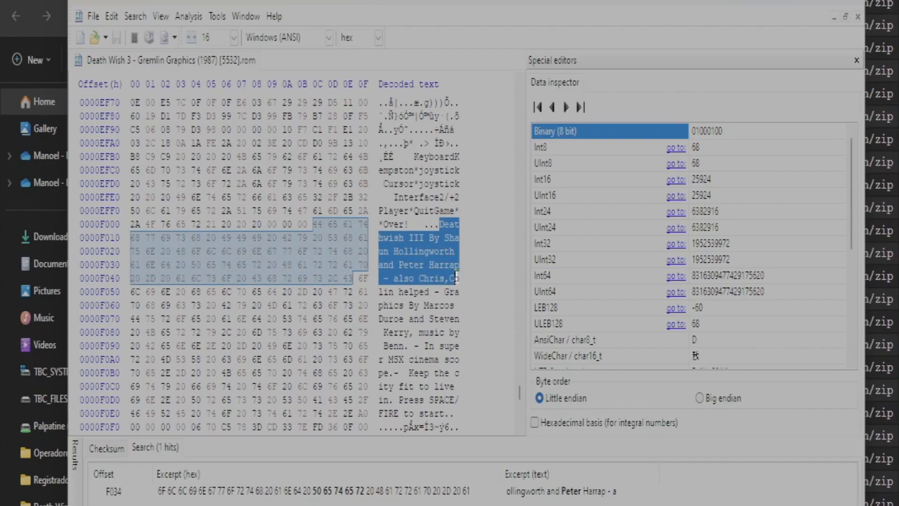
{"action": "left_click_drag", "start_coordinate": [456, 278], "coordinate": [445, 414]}
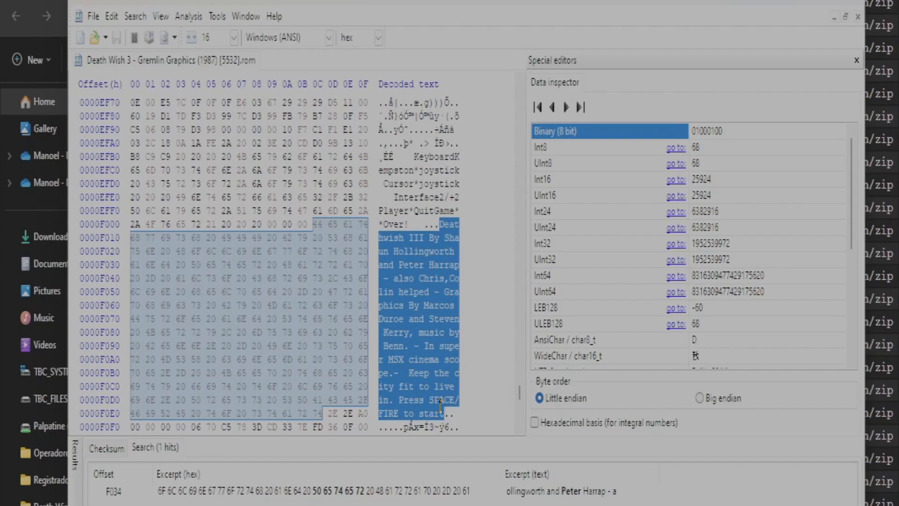
Step: Inspect byte 44 at offset F00C against its decoded letter and select its AnsiChar value in the data inspector
{"action": "left_click", "coordinate": [316, 224]}
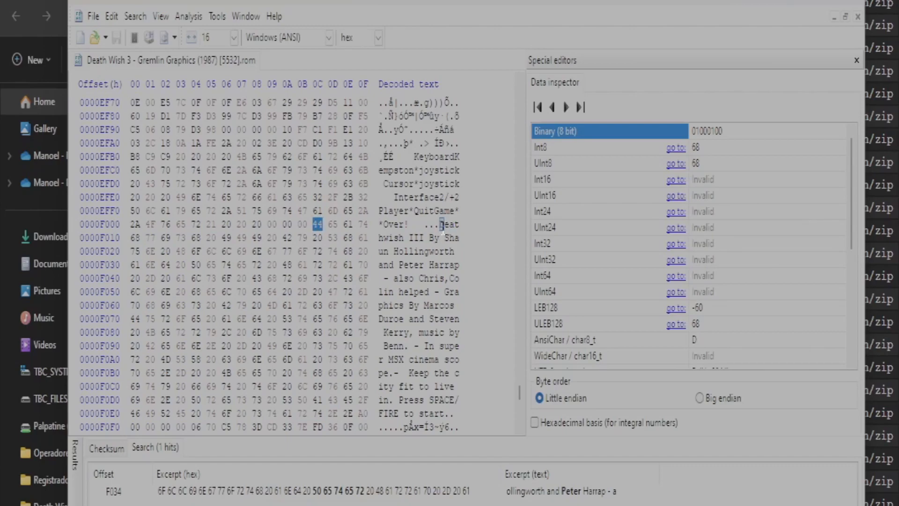
{"action": "left_click", "coordinate": [441, 227]}
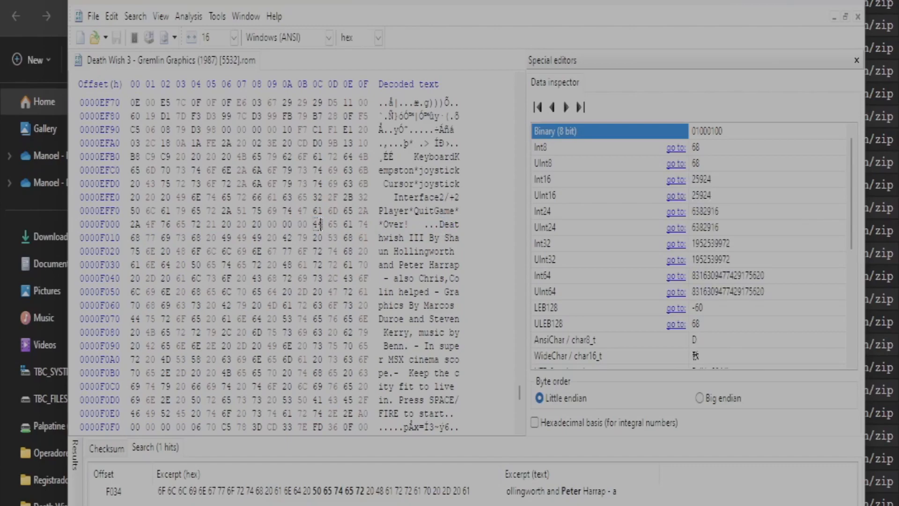
{"action": "left_click", "coordinate": [317, 225]}
{"action": "left_click", "coordinate": [700, 341]}
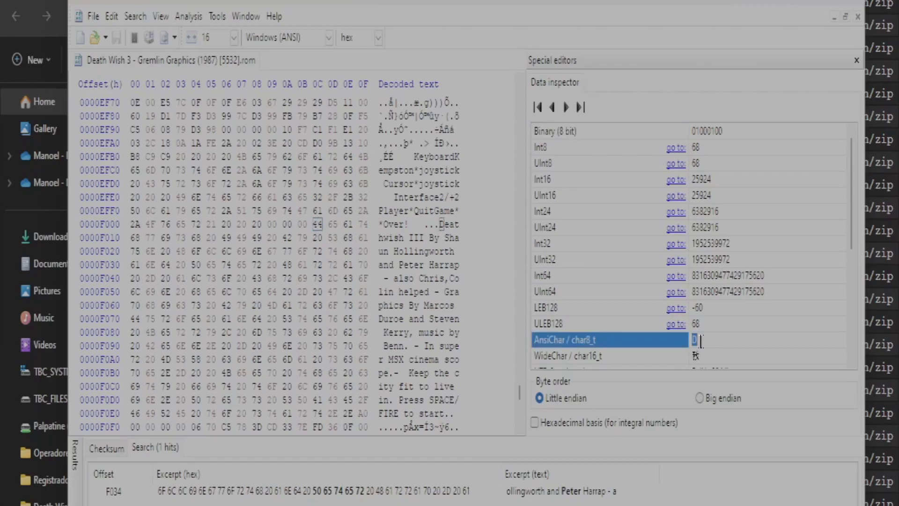
Step: Overwrite the start of the intro text at offset F00C with "Este" followed by a space, beginning through the AnsiChar value
{"action": "type", "text": "E"}
{"action": "key", "text": "Return"}
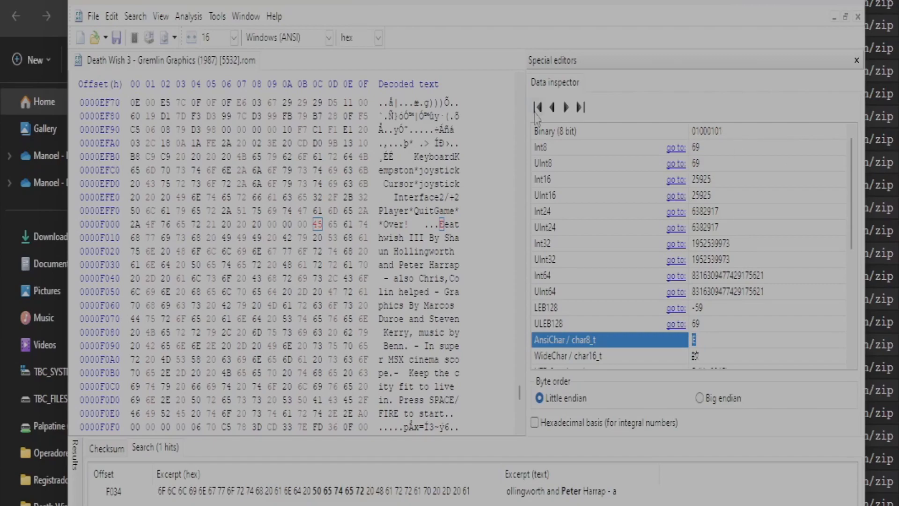
{"action": "left_click", "coordinate": [447, 226]}
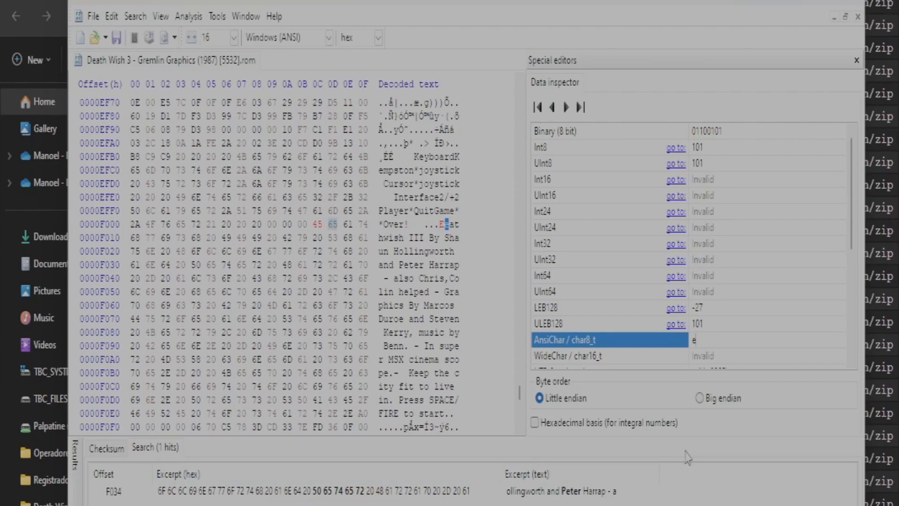
{"action": "key", "text": "BackSpace"}
{"action": "type", "text": "s"}
{"action": "double_click", "coordinate": [452, 229]}
{"action": "left_click", "coordinate": [452, 240]}
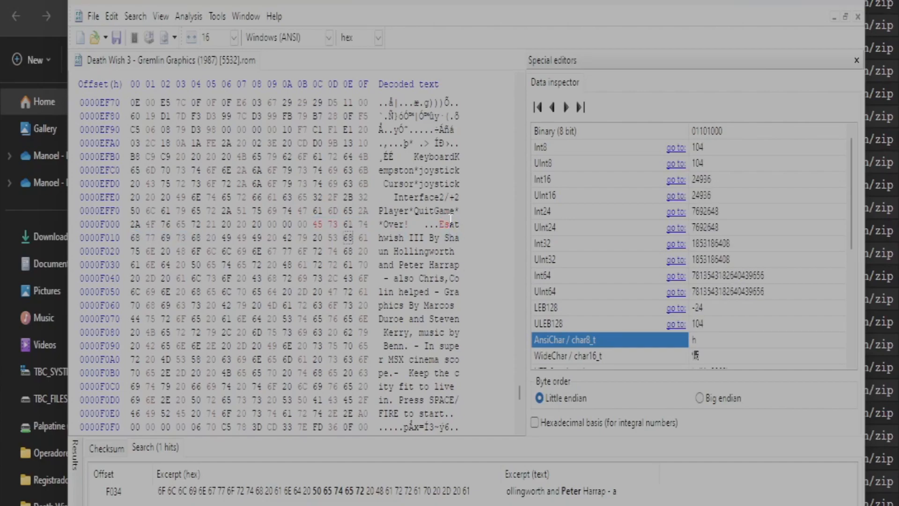
{"action": "left_click", "coordinate": [450, 220]}
{"action": "type", "text": "te "}
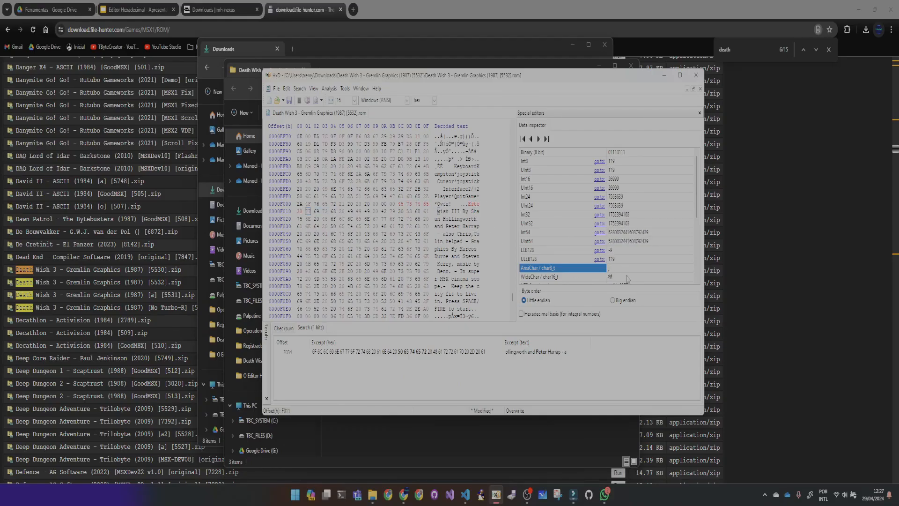
Step: Continue overwriting the intro text after "Este" with "jogo foi crackeado pelo TByTecreaTor"
{"action": "type", "text": "jogo "}
{"action": "type", "text": "foi crach"}
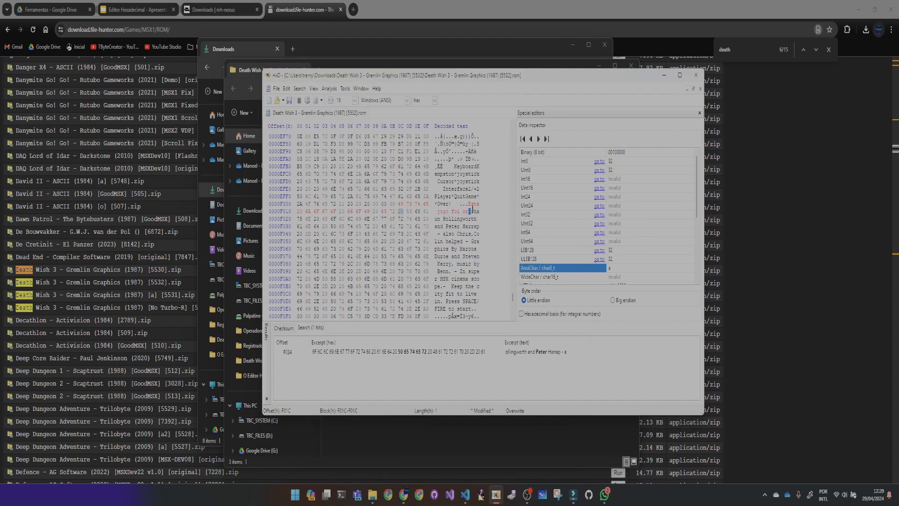
{"action": "type", "text": "eado"}
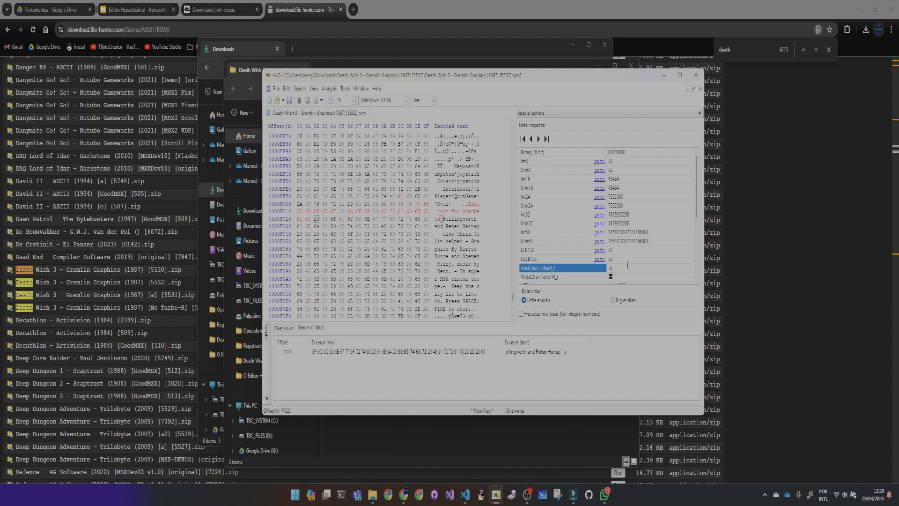
{"action": "type", "text": " pel"}
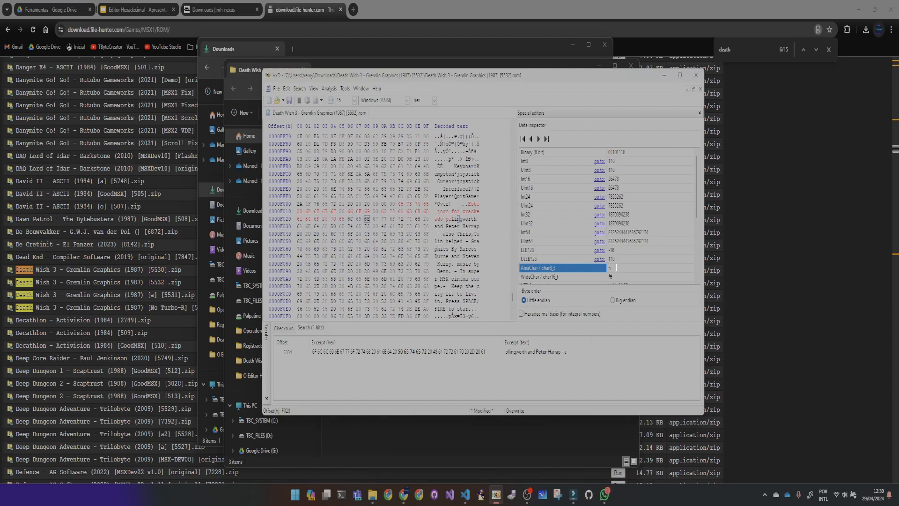
{"action": "type", "text": "o TBy"}
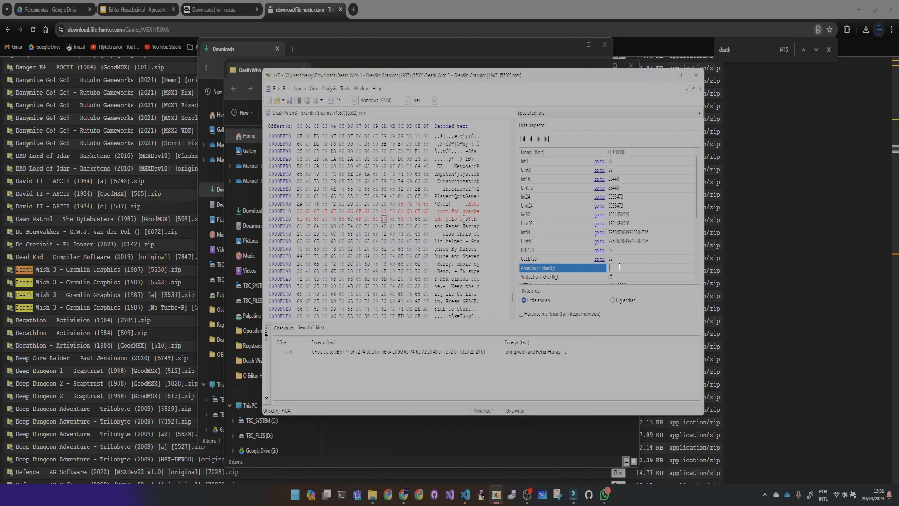
{"action": "type", "text": "Tecren"}
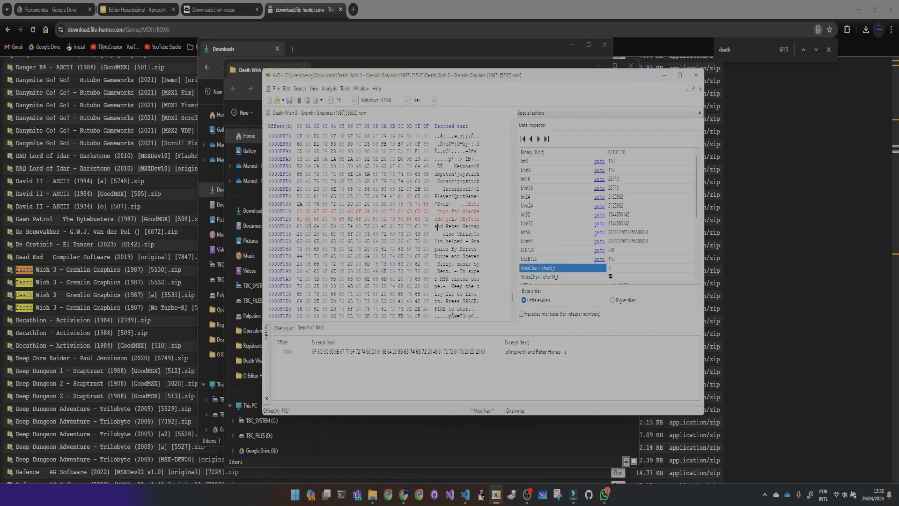
{"action": "type", "text": "o"}
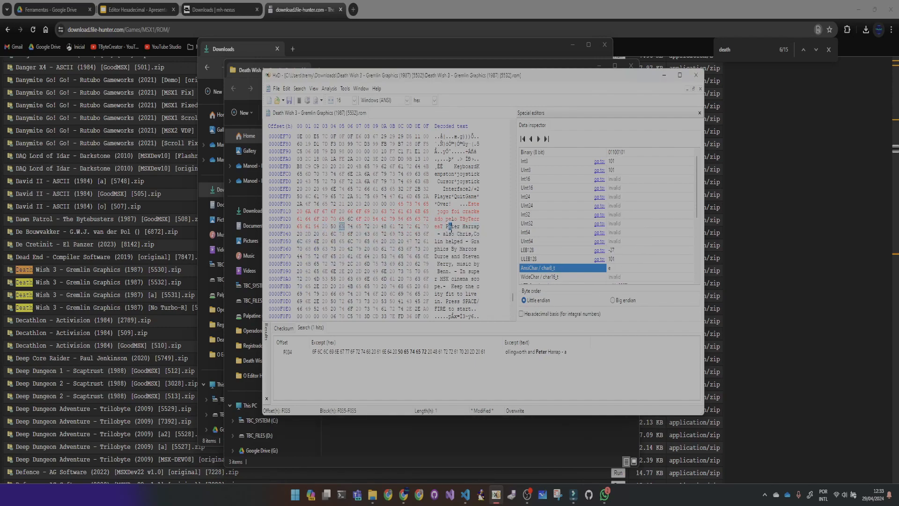
{"action": "key", "text": "Right"}
{"action": "type", "text": "r"}
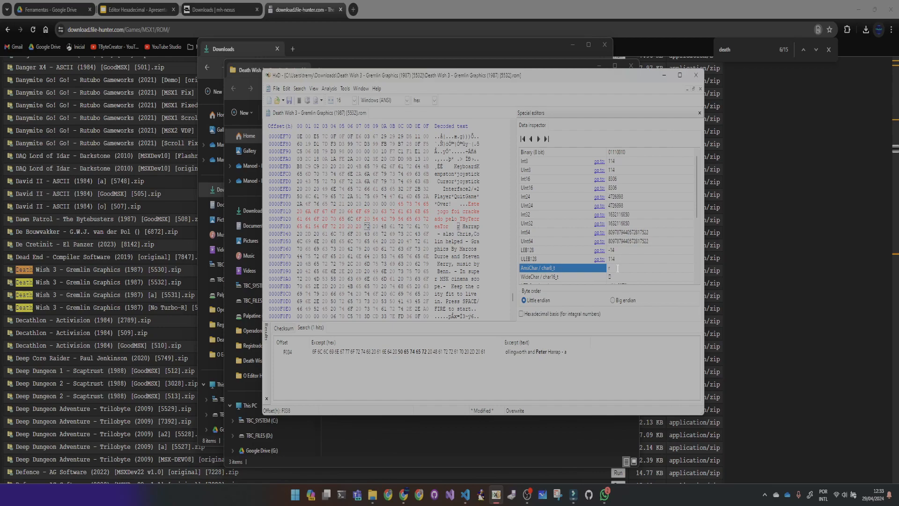
Step: Blank out the leftover programmer credit after "TByTecreaTor" with spaces up to the end of row F030
{"action": "key", "text": "Left"}
{"action": "key", "text": "Left"}
{"action": "key", "text": "Left"}
{"action": "key", "text": "Left"}
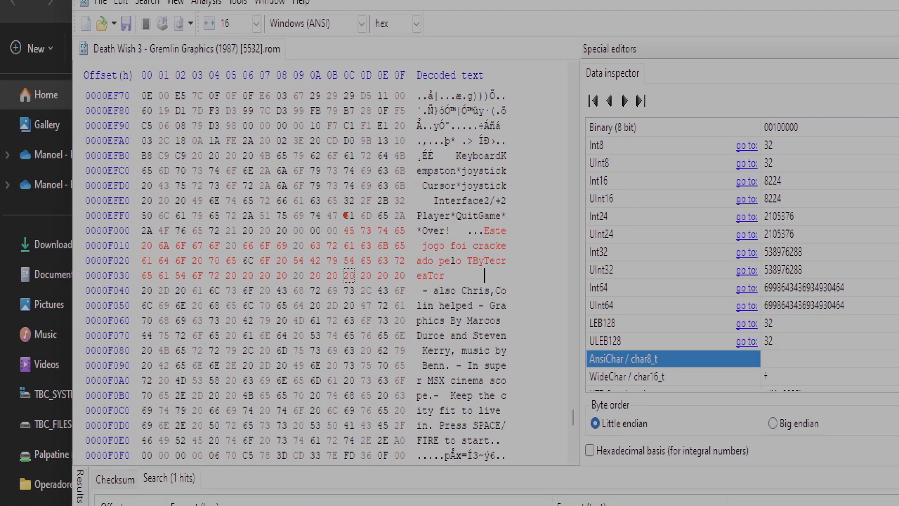
{"action": "mouse_move", "coordinate": [345, 214]}
{"action": "left_mouse_down"}
{"action": "mouse_move", "coordinate": [337, 224]}
{"action": "mouse_move", "coordinate": [345, 241]}
{"action": "mouse_move", "coordinate": [363, 224]}
{"action": "mouse_move", "coordinate": [345, 208]}
{"action": "left_mouse_up"}
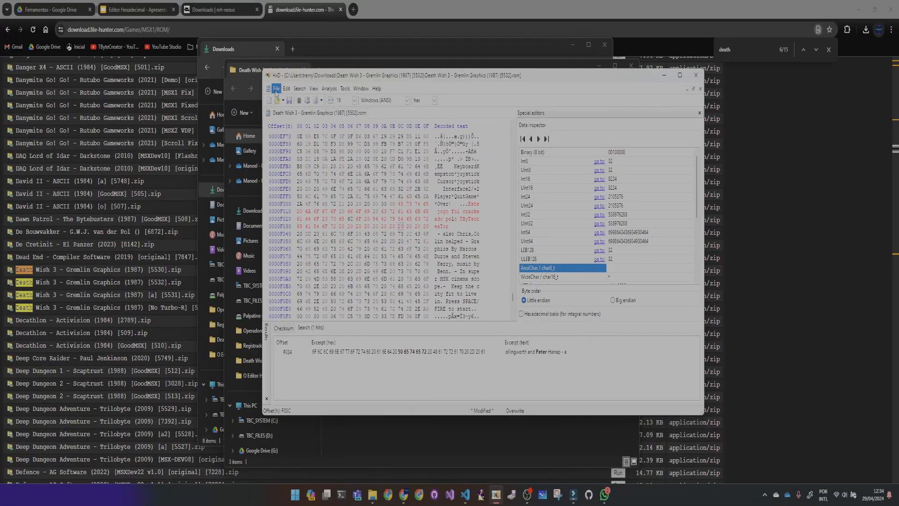
Step: Save the edited ROM as teste.rom in the Death Wish 3 folder, replacing the existing file
{"action": "left_click", "coordinate": [100, 1]}
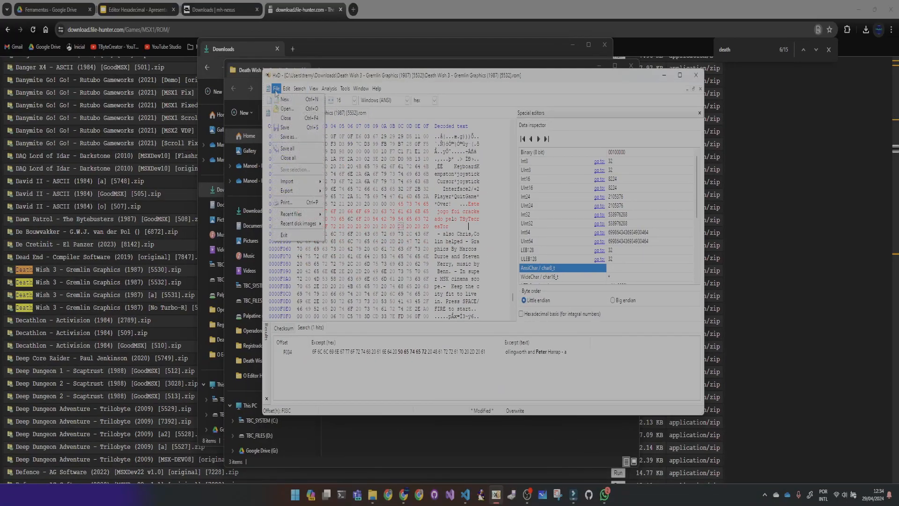
{"action": "left_click", "coordinate": [288, 137]}
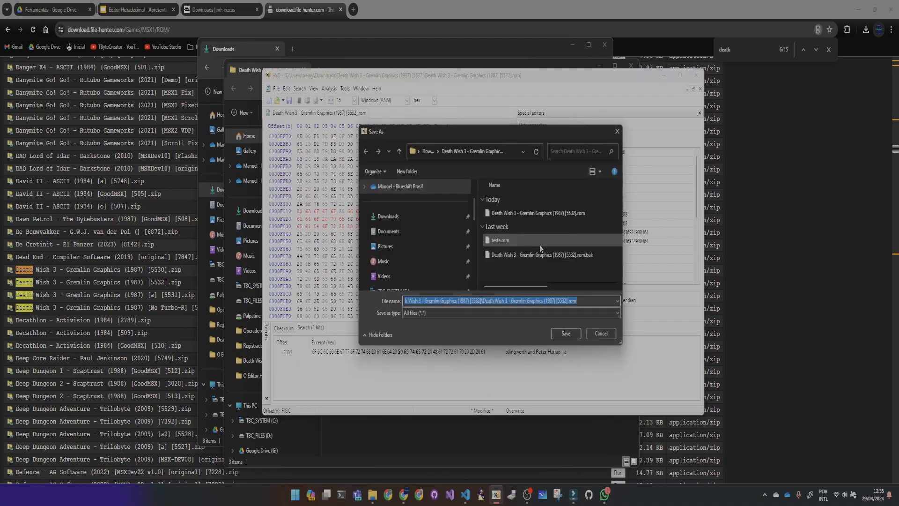
{"action": "left_click", "coordinate": [520, 241]}
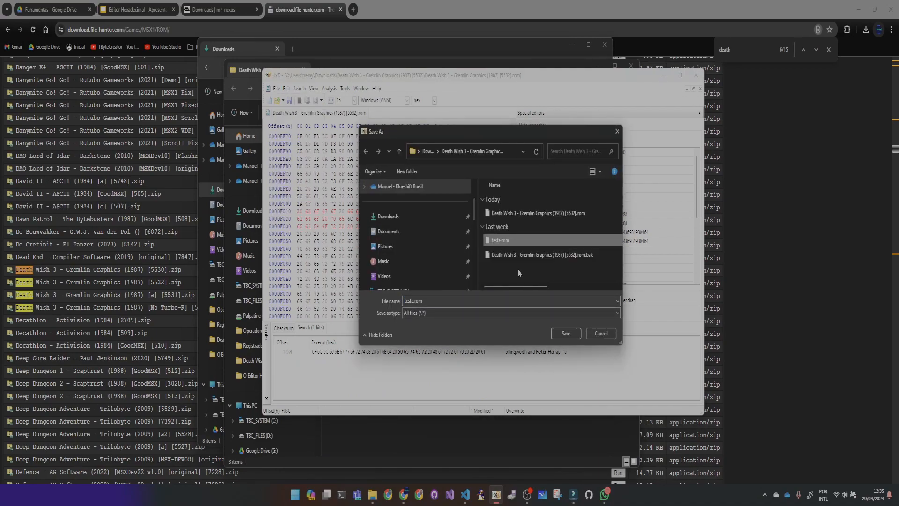
{"action": "left_click", "coordinate": [568, 334]}
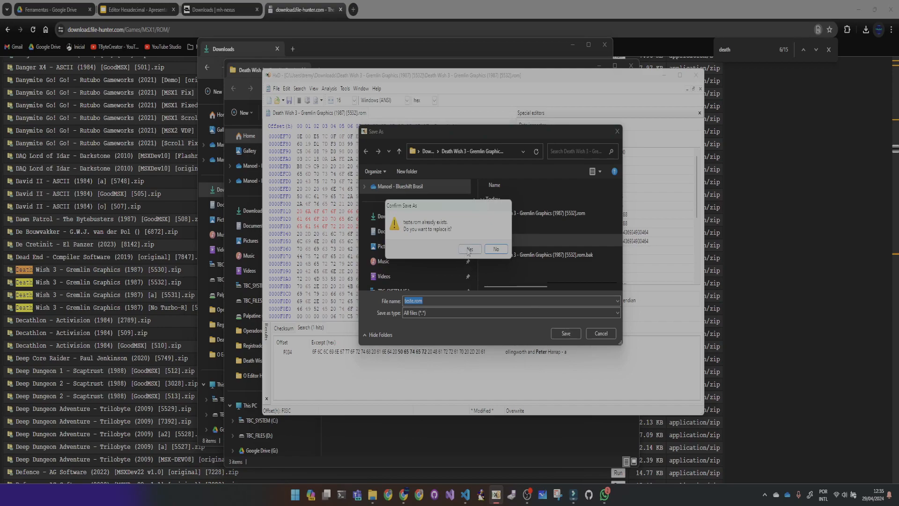
{"action": "left_click", "coordinate": [470, 249]}
{"action": "scroll", "coordinate": [444, 251], "scroll_direction": "down", "scroll_amount": 1}
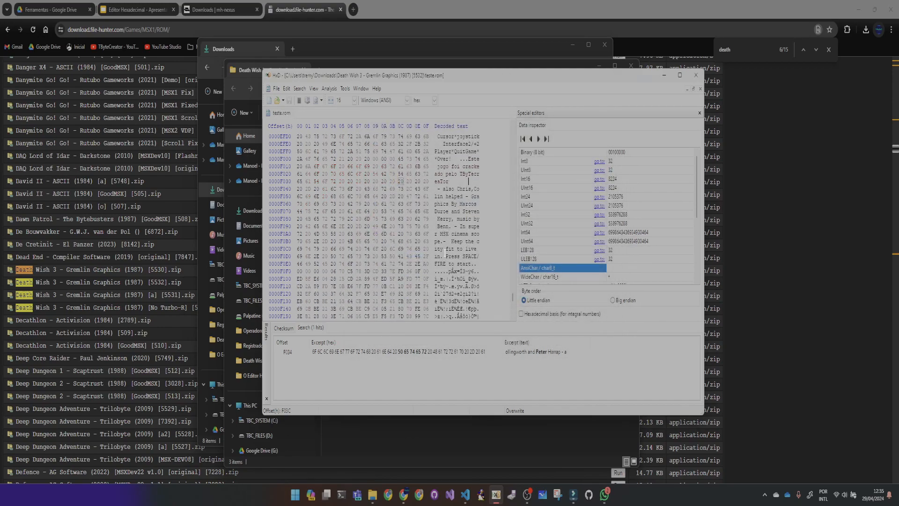
{"action": "scroll", "coordinate": [444, 252], "scroll_direction": "up", "scroll_amount": 15}
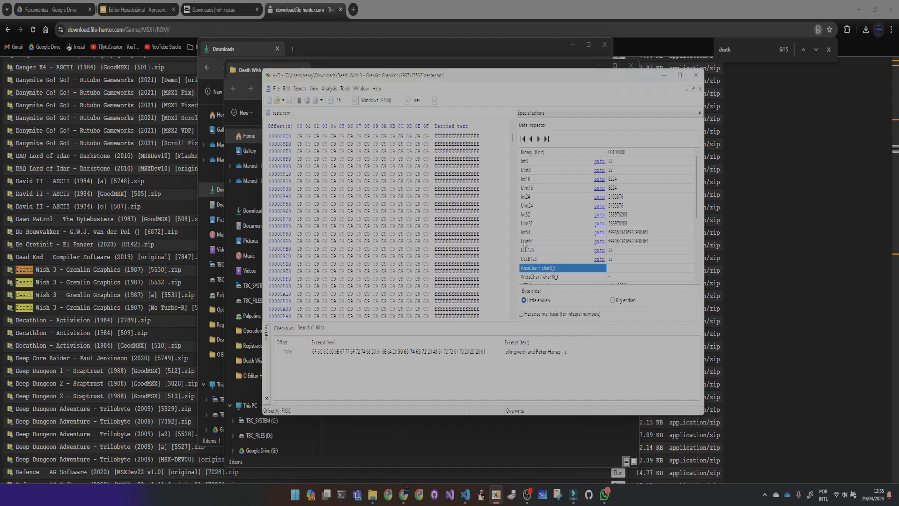
Step: Switch to the browser and open the WebMSX online emulator in a new tab
{"action": "left_click", "coordinate": [354, 11]}
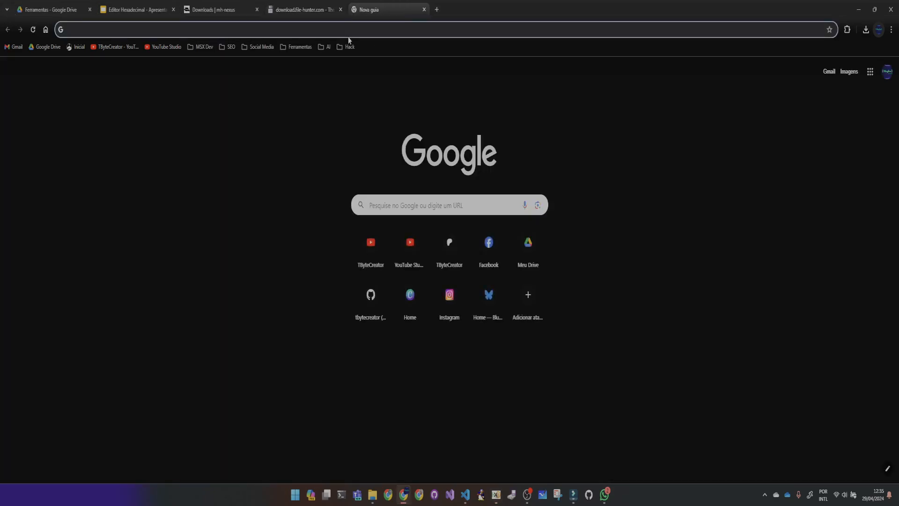
{"action": "left_click", "coordinate": [204, 47]}
{"action": "left_click", "coordinate": [222, 97]}
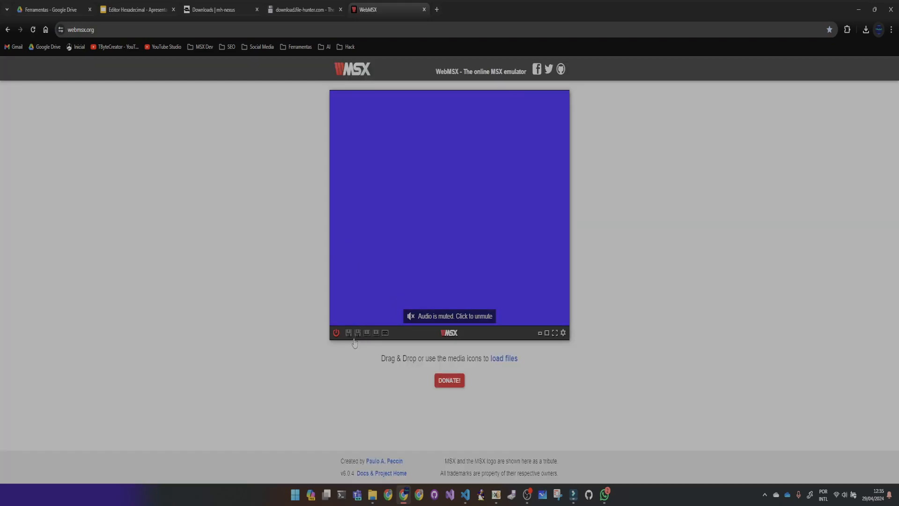
Step: Load teste.rom from the Death Wish 3 folder as the ROM image in Cartridge 1
{"action": "left_click", "coordinate": [367, 334]}
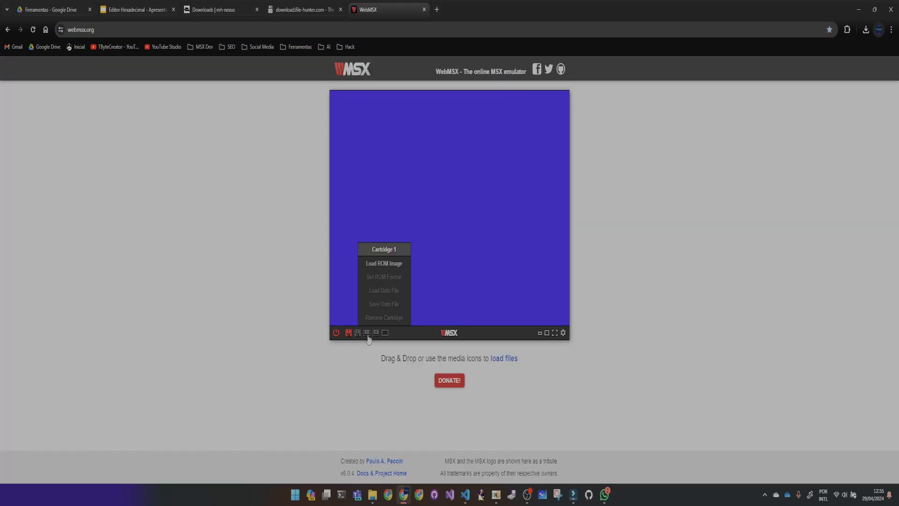
{"action": "left_click", "coordinate": [394, 264]}
{"action": "left_click_drag", "start_coordinate": [221, 18], "coordinate": [455, 123]}
{"action": "left_click", "coordinate": [447, 212]}
{"action": "double_click", "coordinate": [447, 212]}
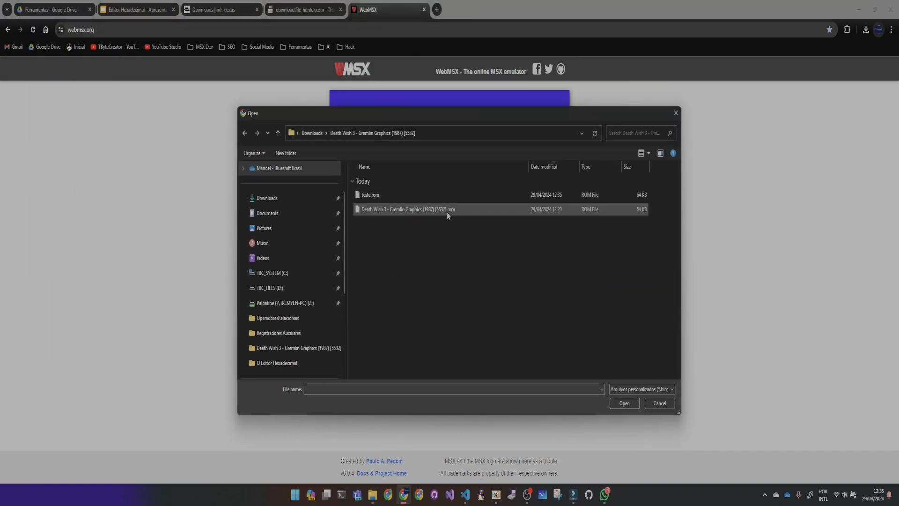
{"action": "left_click", "coordinate": [363, 200]}
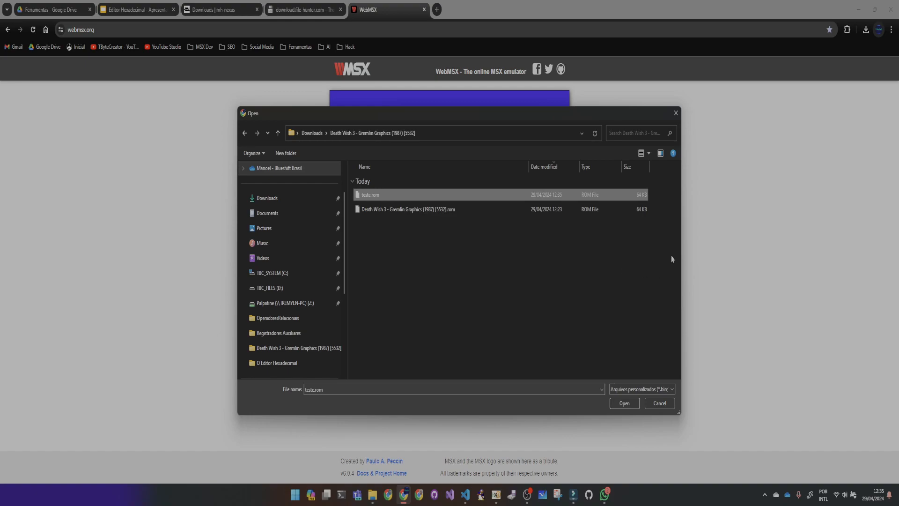
{"action": "left_click", "coordinate": [624, 403]}
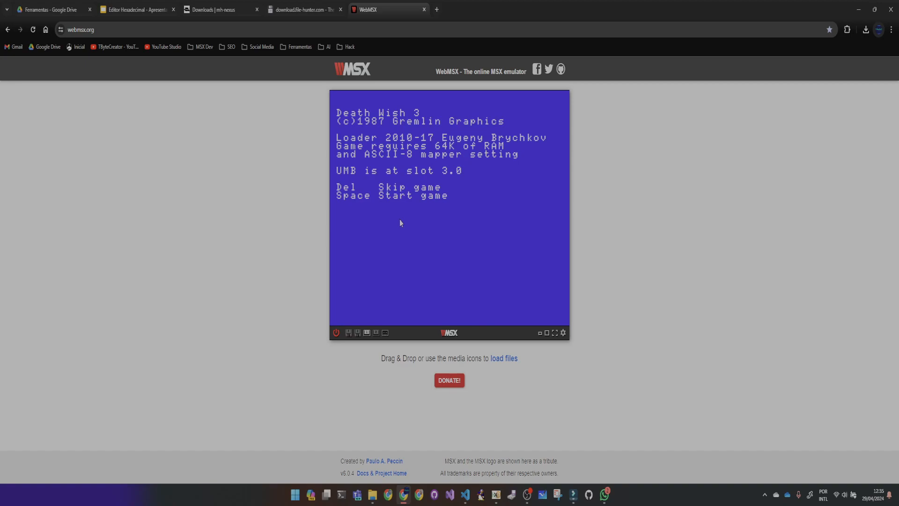
Step: Start the game from the loader screen and check the scrolling intro message for the edited credit
{"action": "key", "text": "space"}
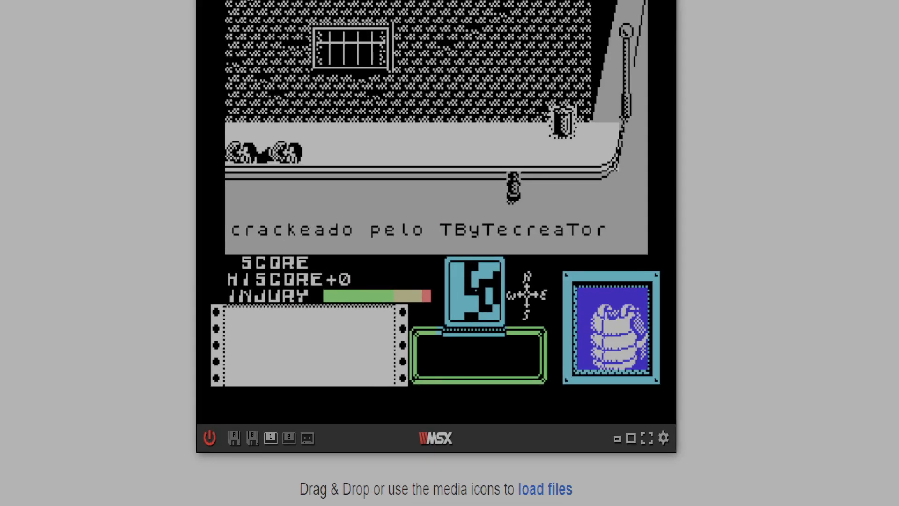
{"action": "mouse_move", "coordinate": [442, 204]}
{"action": "left_mouse_down"}
{"action": "mouse_move", "coordinate": [426, 219]}
{"action": "mouse_move", "coordinate": [457, 238]}
{"action": "mouse_move", "coordinate": [594, 256]}
{"action": "mouse_move", "coordinate": [597, 206]}
{"action": "mouse_move", "coordinate": [464, 192]}
{"action": "mouse_move", "coordinate": [434, 202]}
{"action": "left_mouse_up"}
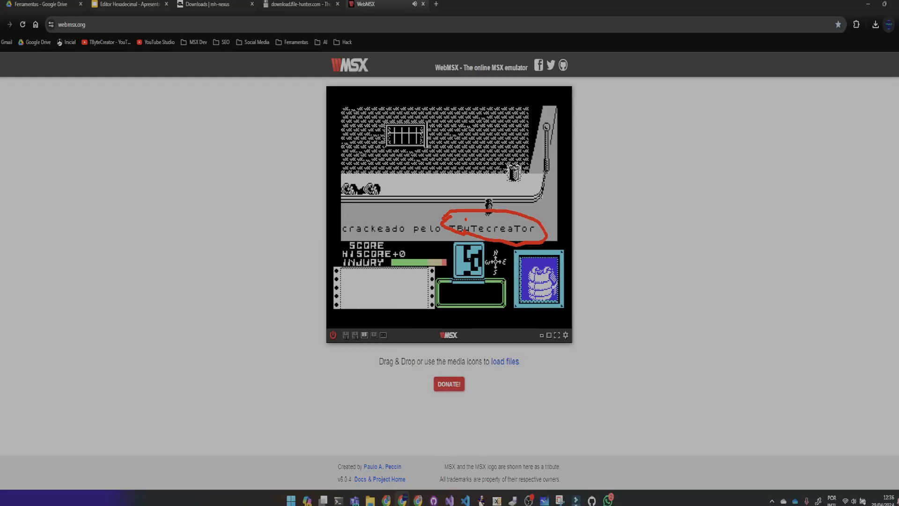
{"action": "key", "text": "Escape"}
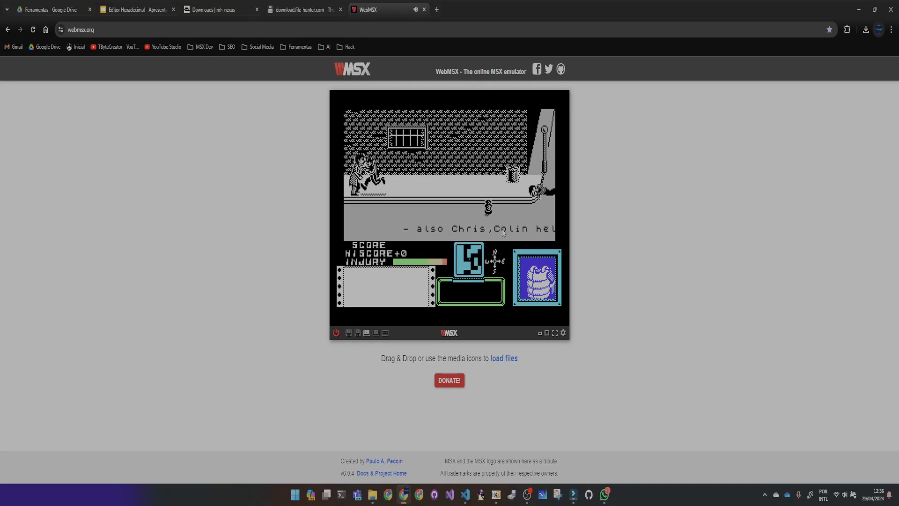